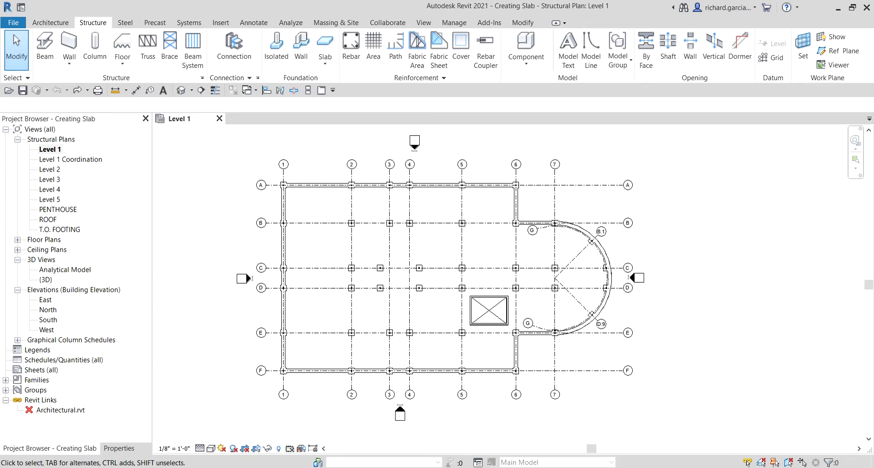
- Open the default 3D view and tile it beside the Level 1 plan, with the building framed in both
left_click(181, 91)
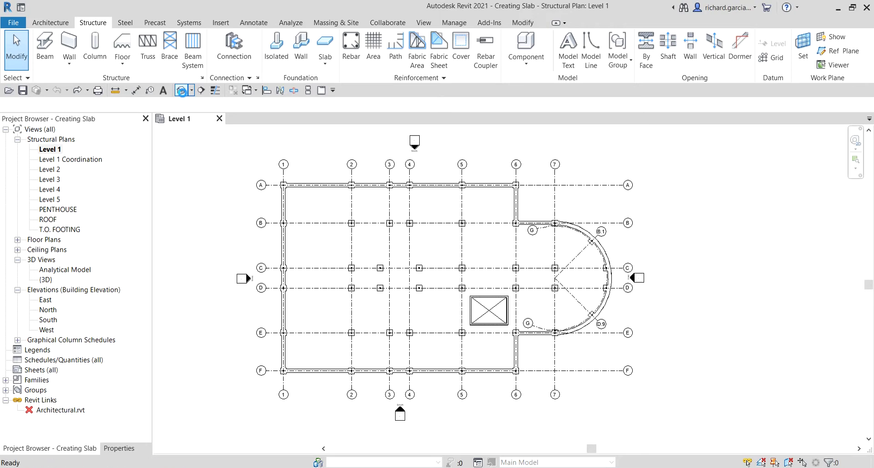
left_click(197, 120)
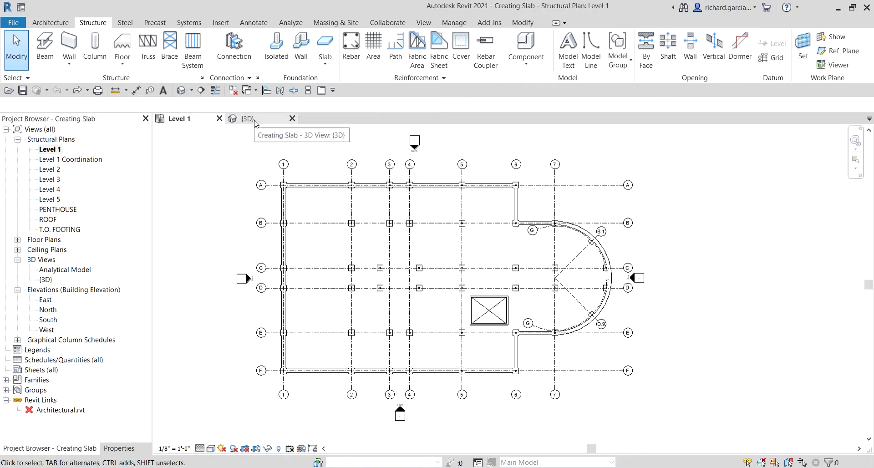
left_click(308, 90)
scroll(405, 282, "down", 1)
middle_click_drag(405, 282, 307, 265)
scroll(586, 247, "down", 2)
middle_click_drag(697, 304, 728, 280)
scroll(728, 280, "up", 3)
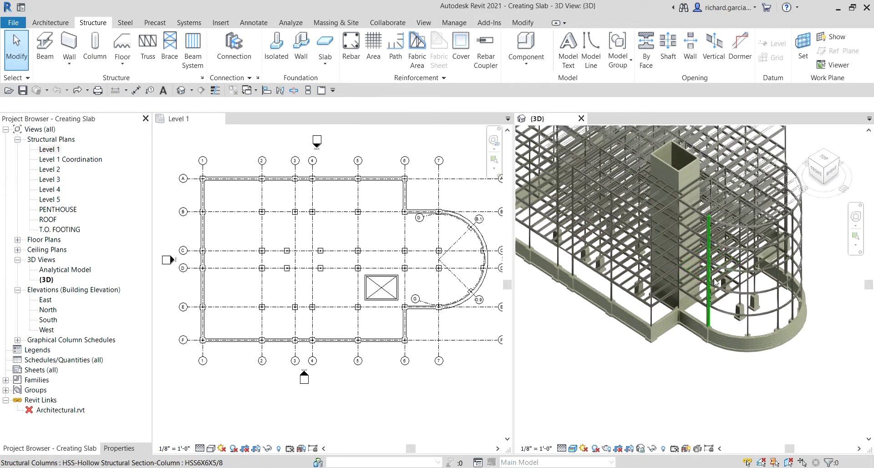
middle_click_drag(647, 315, 678, 302)
scroll(679, 303, "down", 1)
scroll(634, 310, "up", 3)
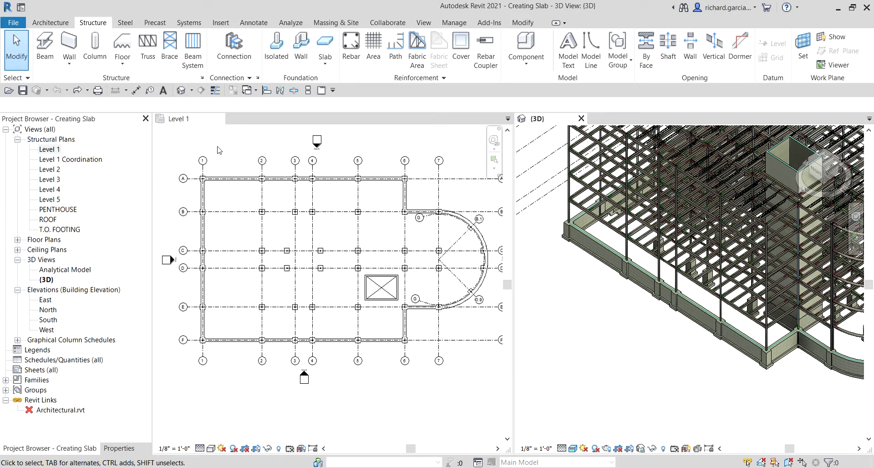
- Start a structural floor on Level 1 and choose the 6" Concrete floor type
left_click(92, 25)
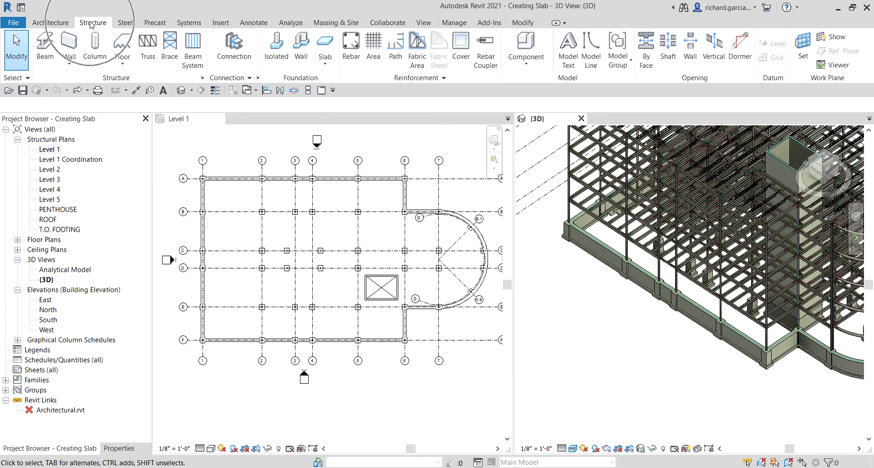
middle_click_drag(663, 339, 595, 405)
left_click(97, 24)
key("ctrl")
key("ctrl")
key("ctrl")
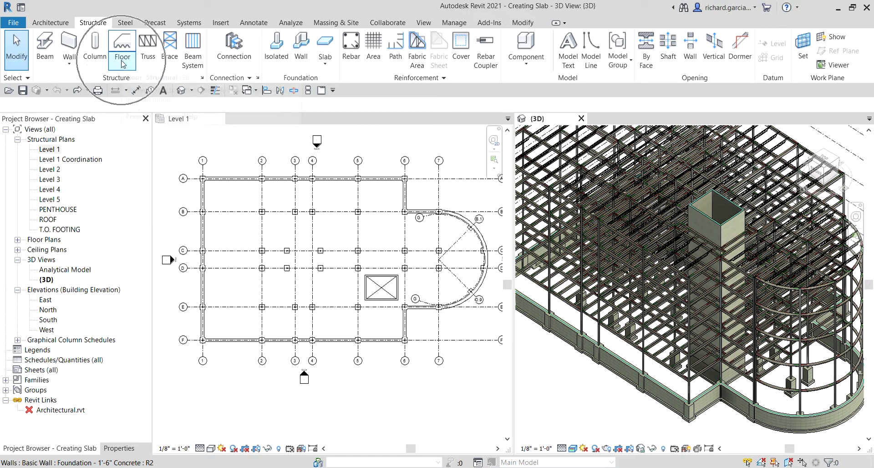
left_click(122, 64)
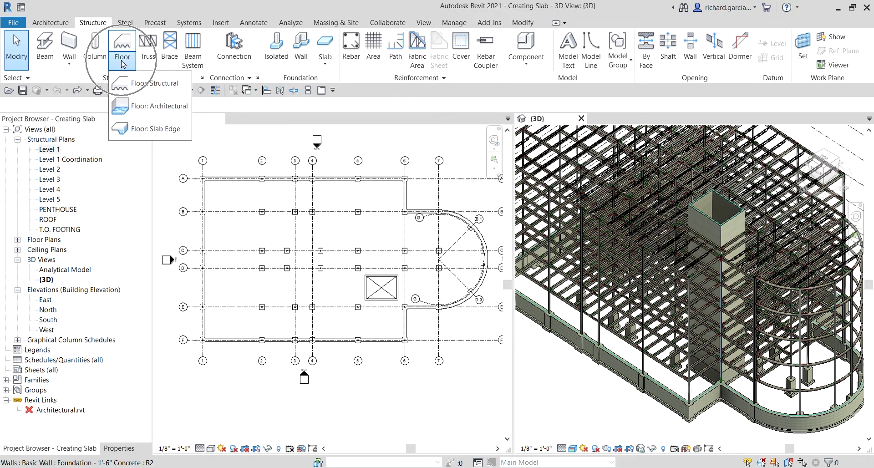
left_click(159, 86)
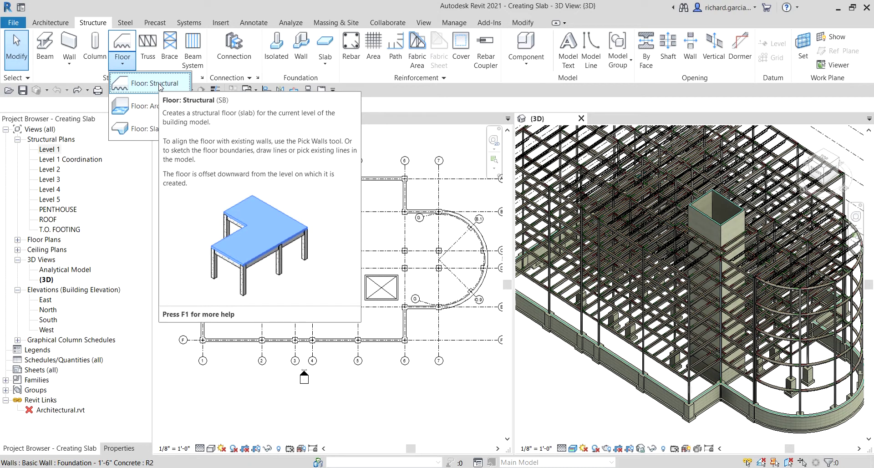
left_click(160, 84)
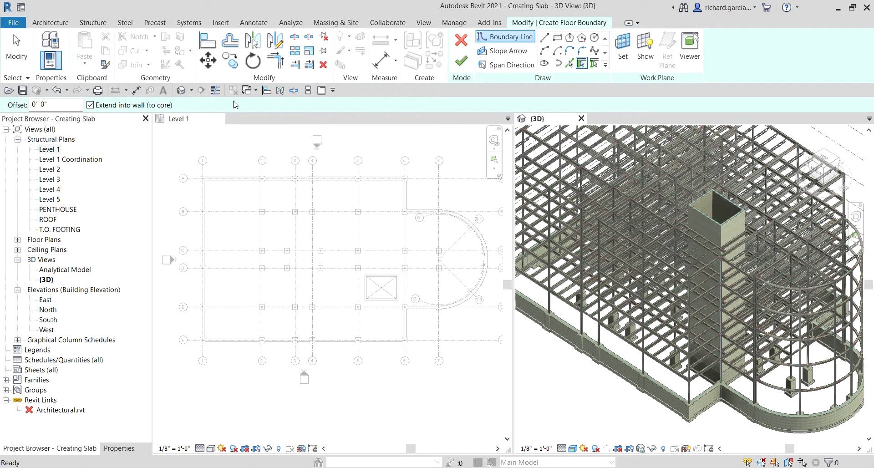
key("ctrl")
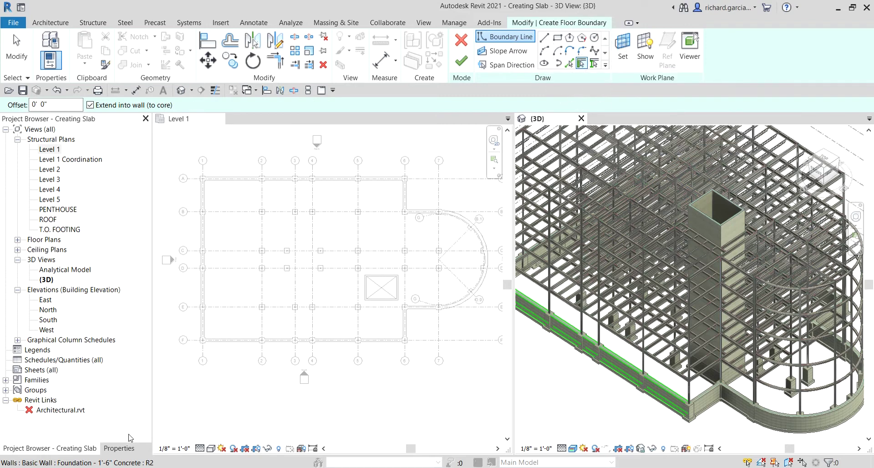
left_click(120, 449)
left_click(120, 448)
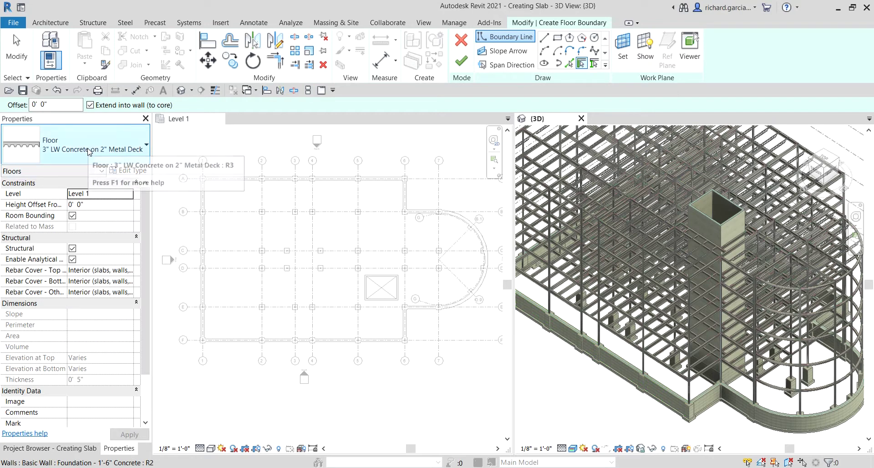
left_click(90, 152)
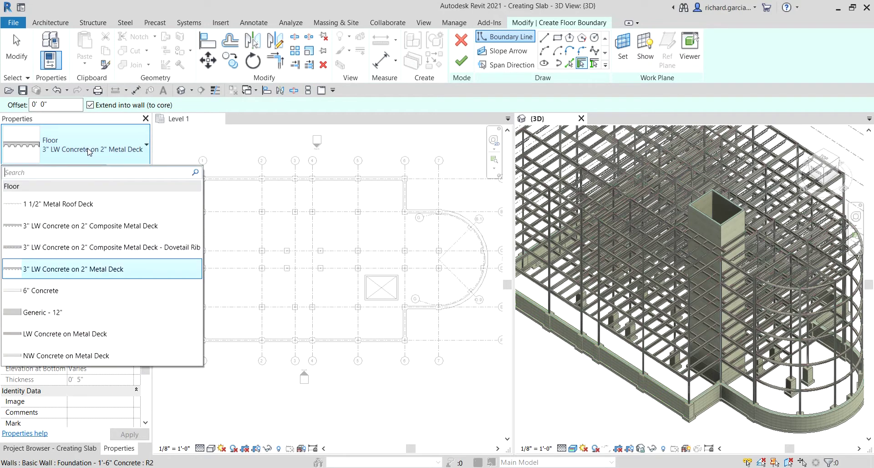
left_click(59, 298)
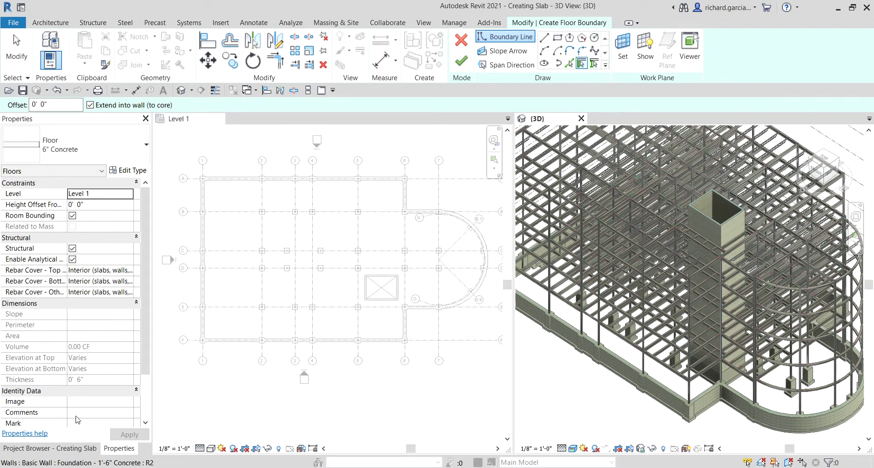
- Create floor boundary lines by picking the foundation walls along grid 1 and grid A
left_click(581, 62)
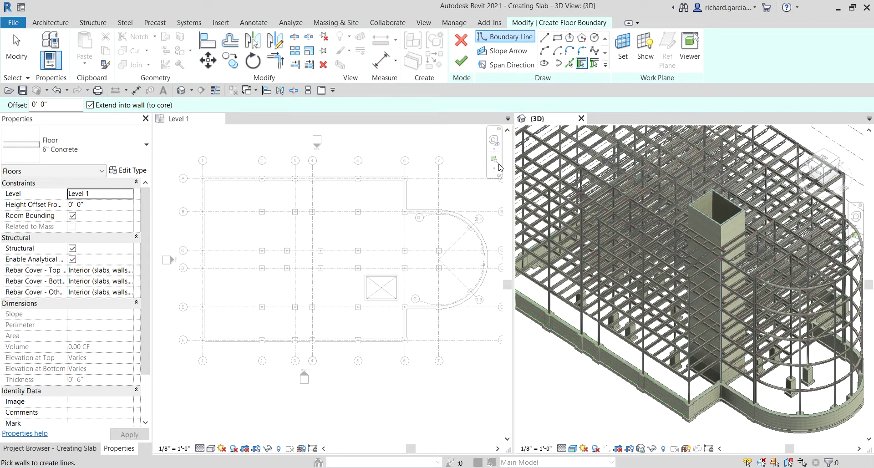
scroll(217, 234, "up", 1)
scroll(233, 230, "up", 1)
scroll(203, 241, "up", 2)
left_click(198, 232)
middle_click_drag(228, 223, 248, 325)
scroll(252, 331, "up", 2)
left_click(303, 271)
- Extend the floor boundary by picking the upper grid 6 wall, the grid B wall and the curved wall
scroll(248, 244, "down", 2)
scroll(246, 243, "down", 2)
middle_click_drag(364, 286, 190, 271)
scroll(349, 264, "up", 3)
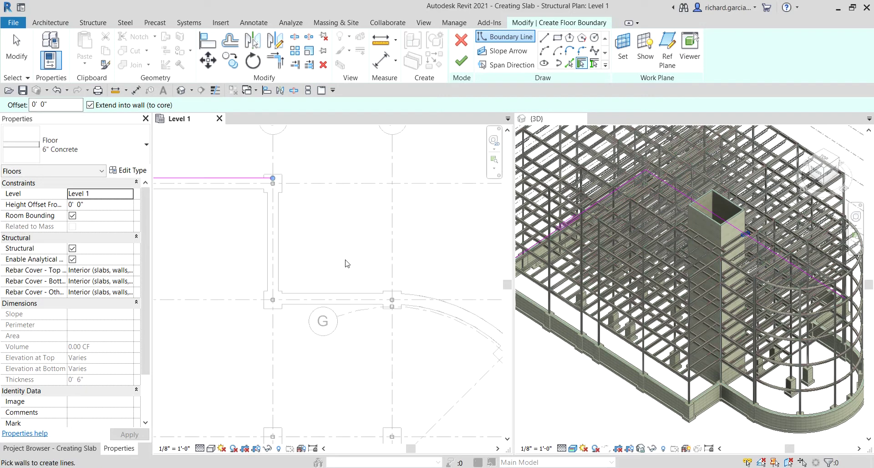
left_click(283, 251)
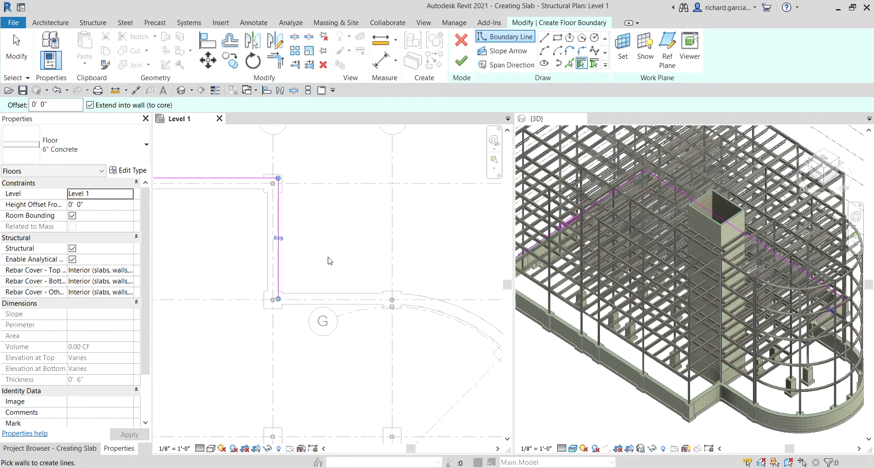
left_click(342, 296)
scroll(343, 296, "down", 2)
middle_click_drag(408, 360, 332, 300)
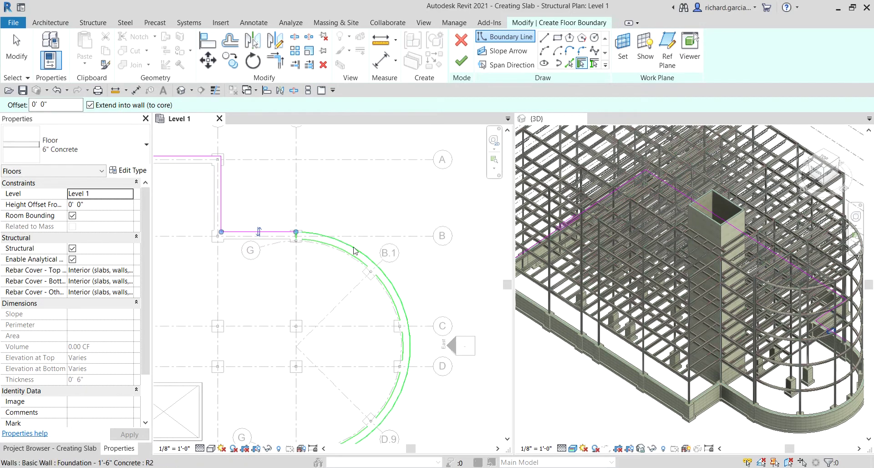
left_click(354, 271)
- Complete the floor boundary by picking the grid E wall, the lower grid 6 wall and the grid F wall
scroll(362, 327, "up", 1)
middle_click_drag(370, 323, 485, 135)
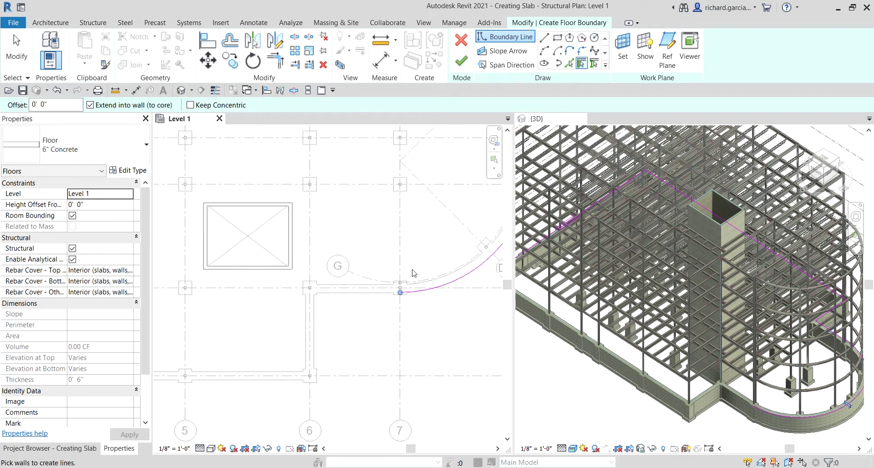
left_click(355, 295)
middle_click_drag(336, 340, 396, 261)
left_click(373, 269)
left_click(334, 298)
- Check that the boundary lines meet at the corner of grids 1 and F, and end wall picking
scroll(337, 299, "down", 3)
middle_click_drag(273, 301, 467, 286)
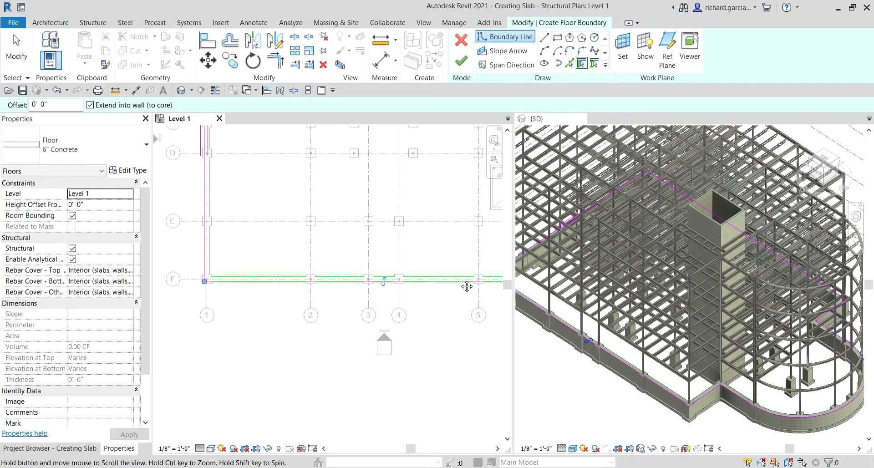
scroll(240, 286, "down", 1)
scroll(240, 287, "up", 5)
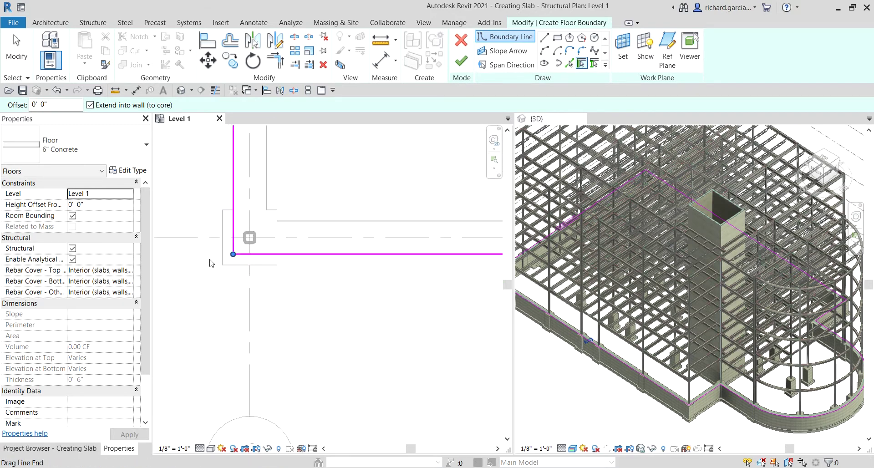
key("ctrl")
key("ctrl")
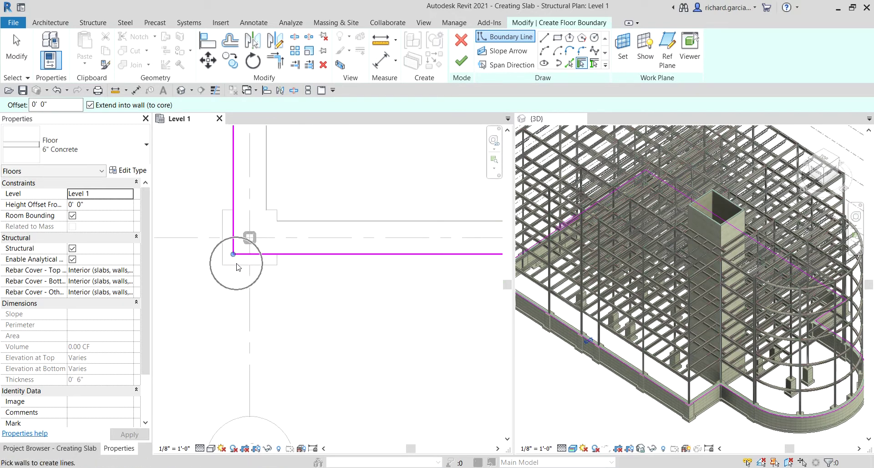
left_click(232, 244)
left_click(17, 50)
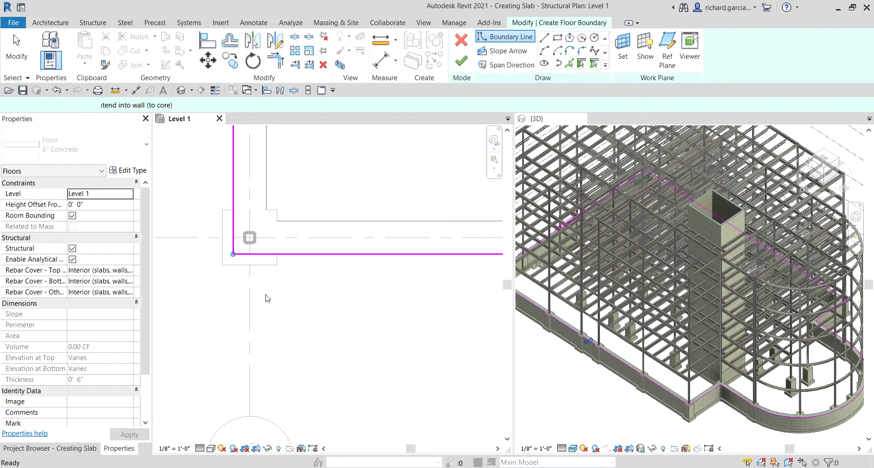
- Examine the other boundary corners around the perimeter for gaps or overlaps, and review the sketch in 3D
scroll(275, 196, "down", 4)
middle_click_drag(282, 152, 282, 422)
middle_click_drag(280, 241, 279, 442)
scroll(273, 297, "down", 2)
middle_click_drag(276, 284, 264, 467)
scroll(248, 280, "up", 3)
key("ctrl")
scroll(248, 237, "down", 3)
scroll(364, 277, "down", 4)
middle_click_drag(426, 301, 294, 293)
scroll(353, 257, "up", 5)
middle_click_drag(408, 364, 308, 278)
middle_click_drag(457, 382, 364, 175)
scroll(376, 255, "down", 2)
scroll(286, 384, "up", 3)
middle_click_drag(282, 382, 346, 313)
scroll(338, 273, "up", 3)
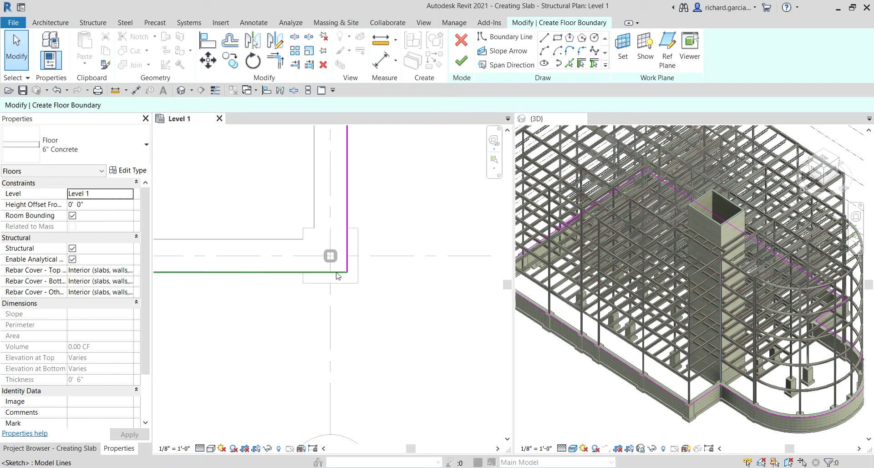
scroll(590, 421, "down", 4)
middle_click_drag(624, 405, 648, 224, "shift")
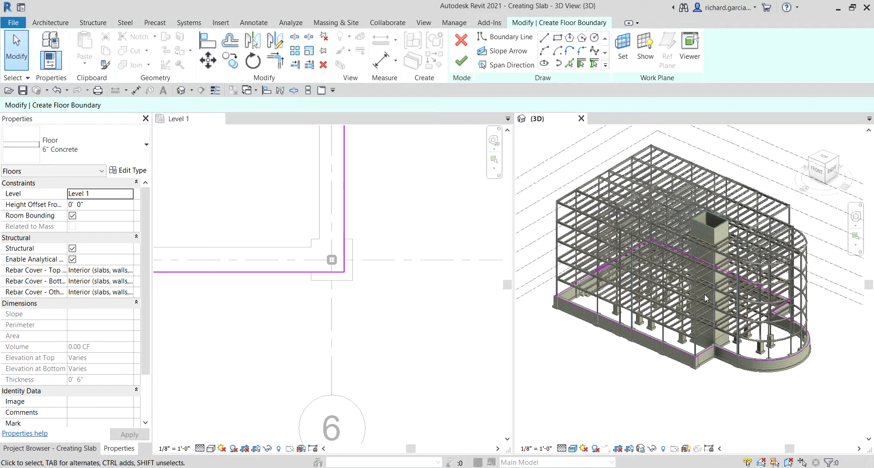
scroll(366, 302, "down", 2)
- Sketch a short stray diagonal boundary line outside the corner at grids 6 and F
left_click(410, 257)
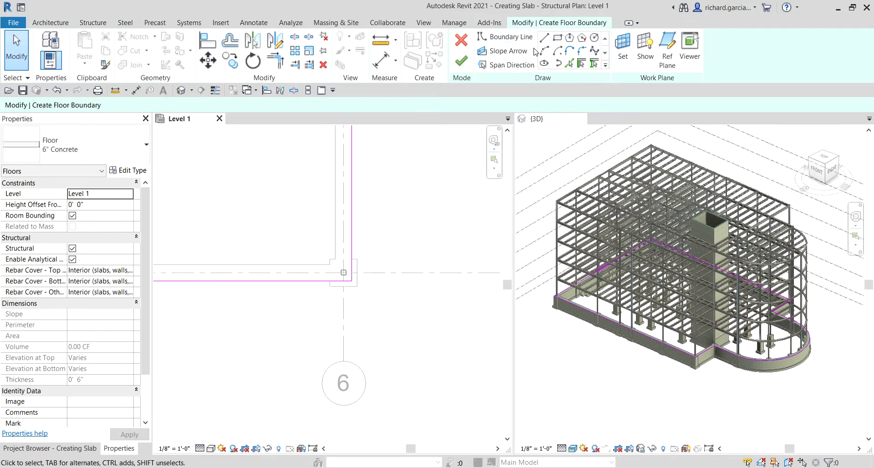
left_click(544, 38)
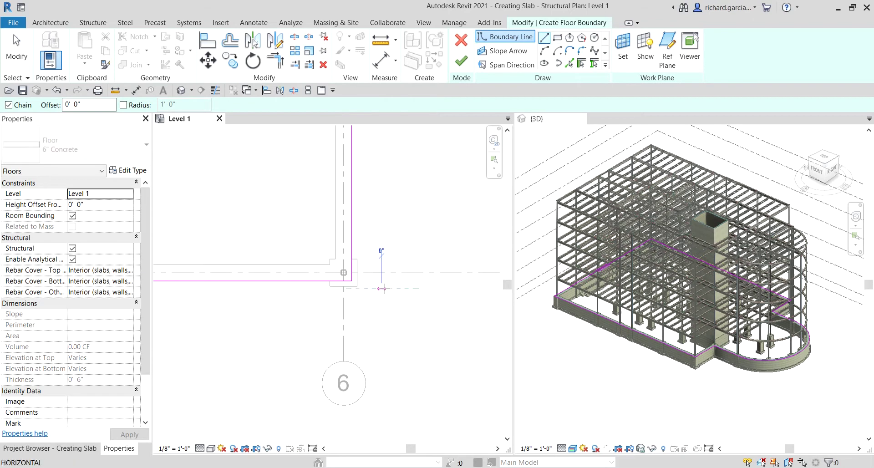
left_click(392, 299)
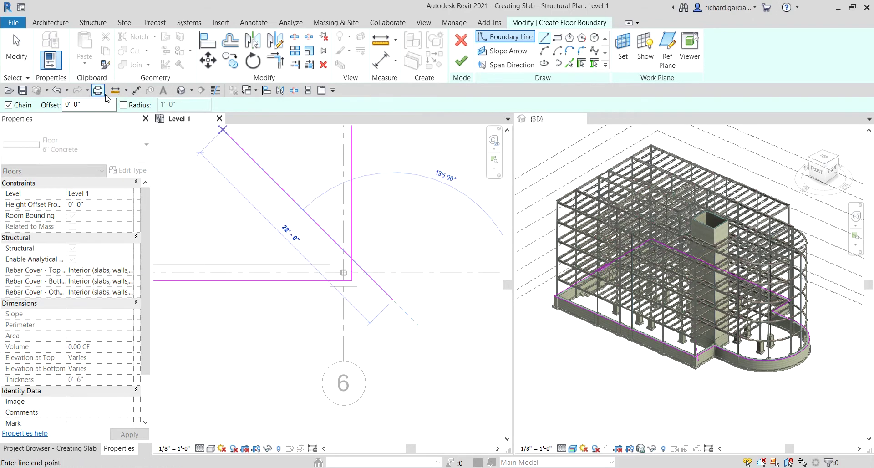
left_click(17, 50)
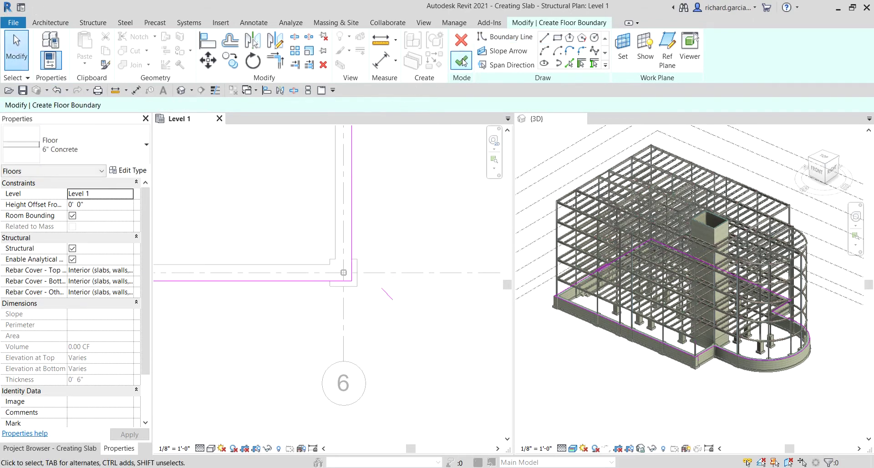
- Try to finish the floor sketch with the stray line in it, inspect the highlighted segment, and continue sketching
left_click(461, 60)
left_click(679, 390)
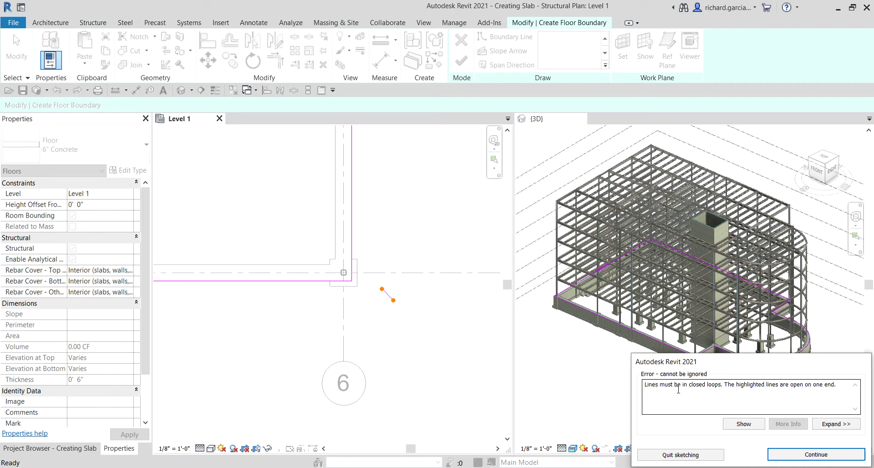
left_click(379, 301)
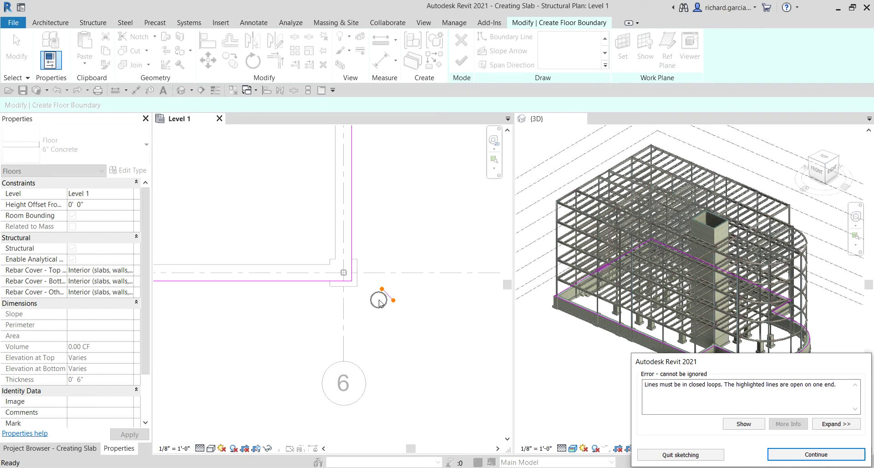
scroll(393, 303, "down", 3)
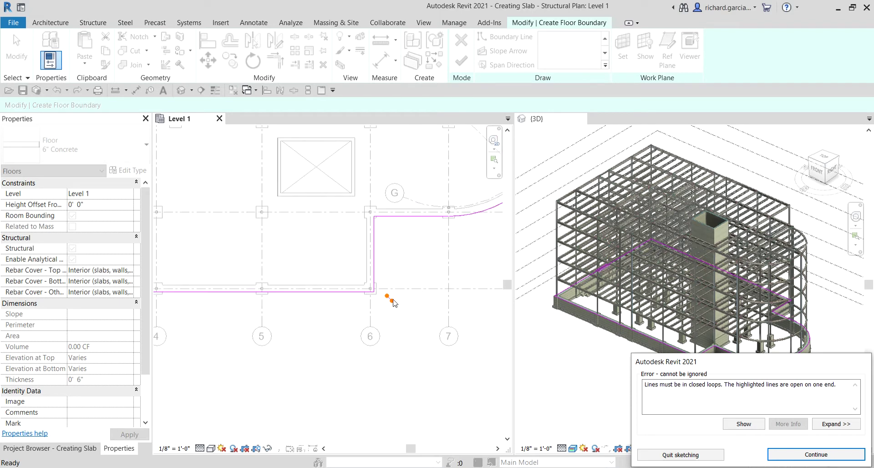
scroll(396, 304, "up", 3)
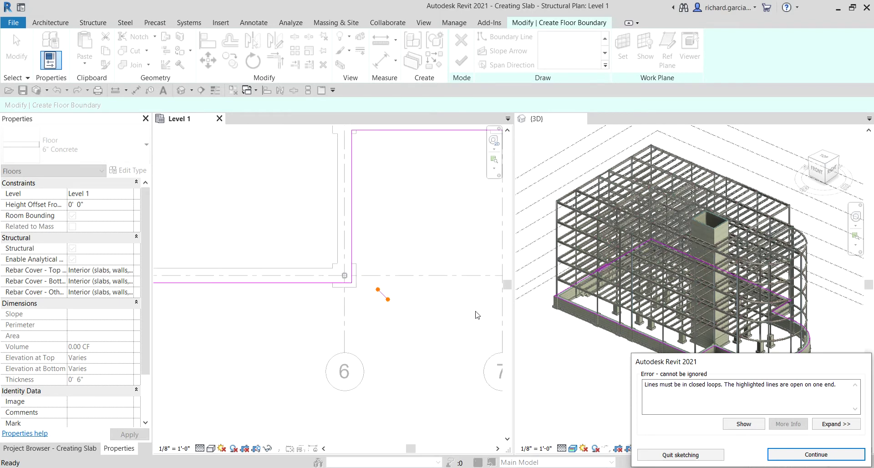
left_click(805, 451)
- Delete the stray diagonal line outside the corner at grids 6 and F
scroll(367, 295, "up", 2)
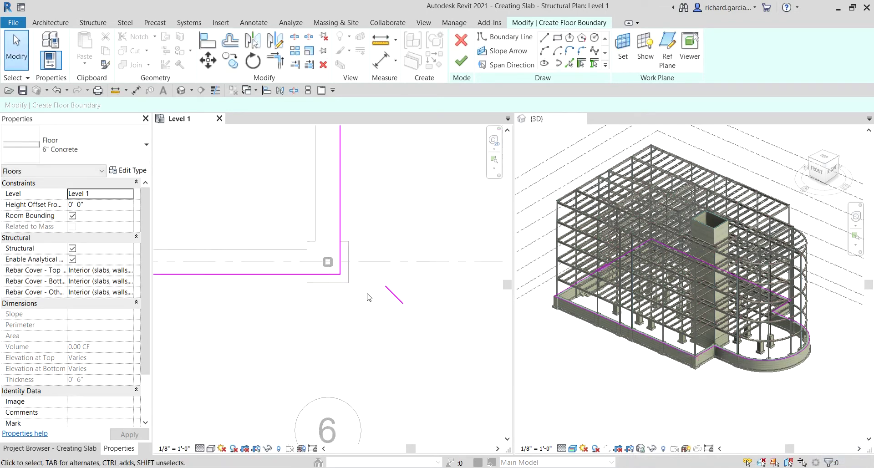
left_click(395, 294)
key("Delete")
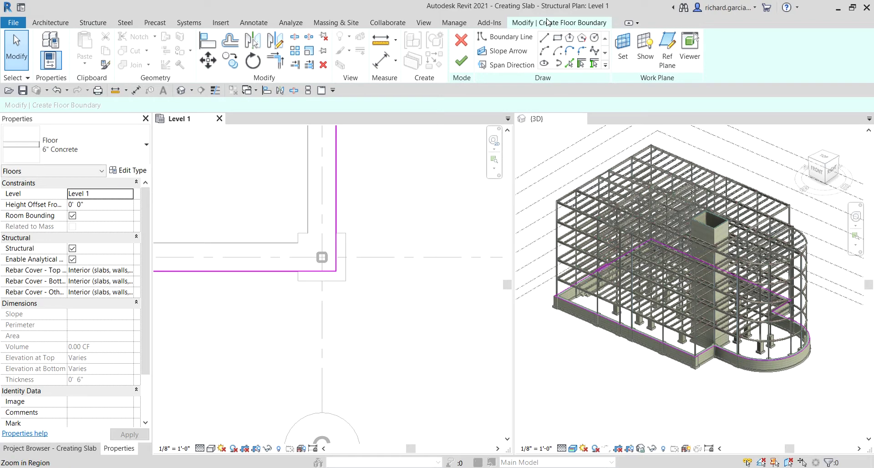
- Sketch a boundary line about 3' 11" long over the existing vertical edge, ending at the corner of grids 6 and F
left_click(544, 40)
scroll(370, 247, "up", 2)
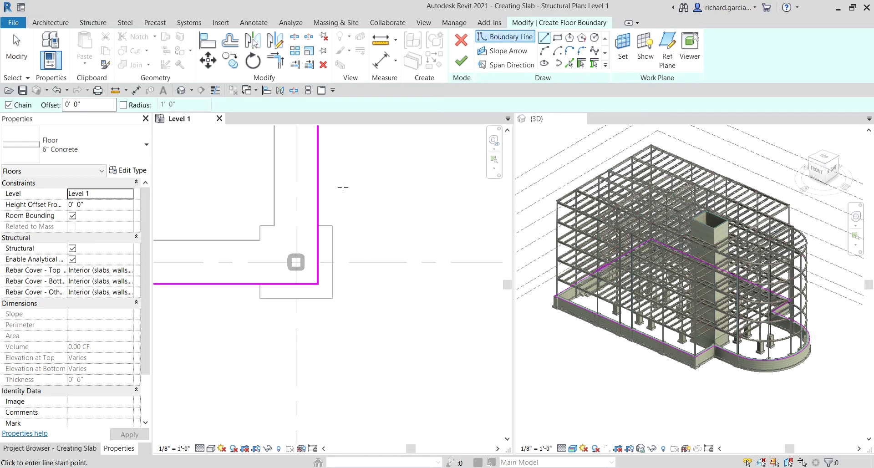
left_click(318, 171)
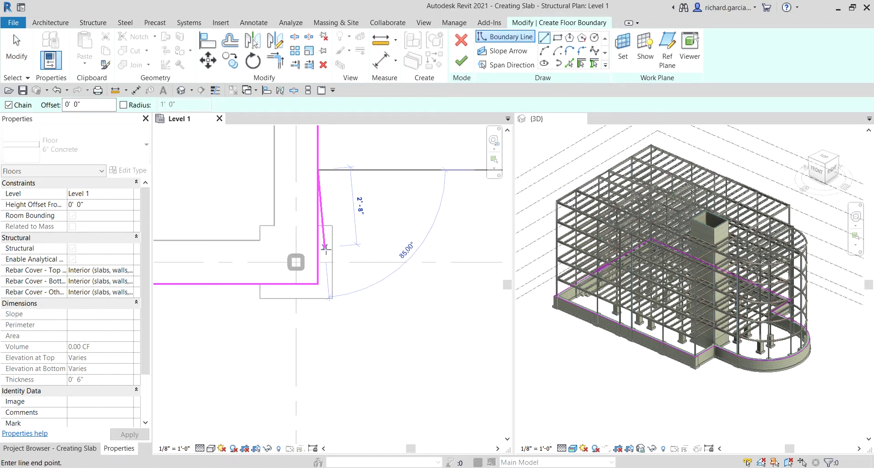
left_click(318, 284)
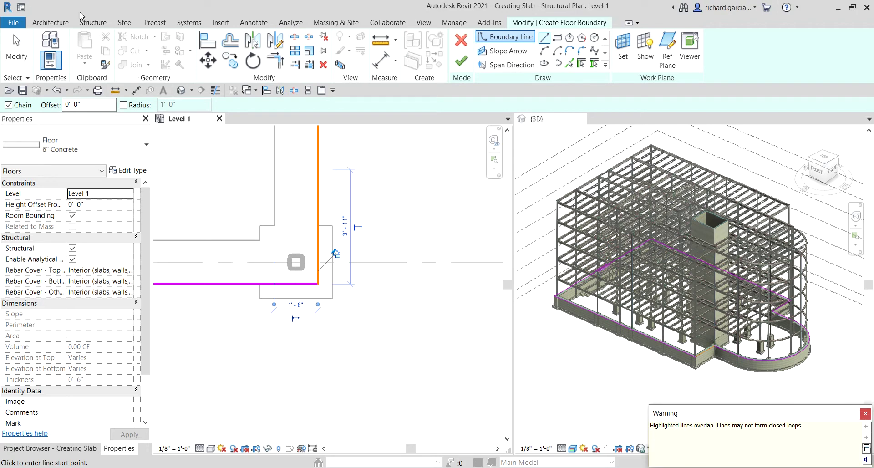
left_click(865, 413)
left_click(17, 50)
scroll(380, 302, "down", 3)
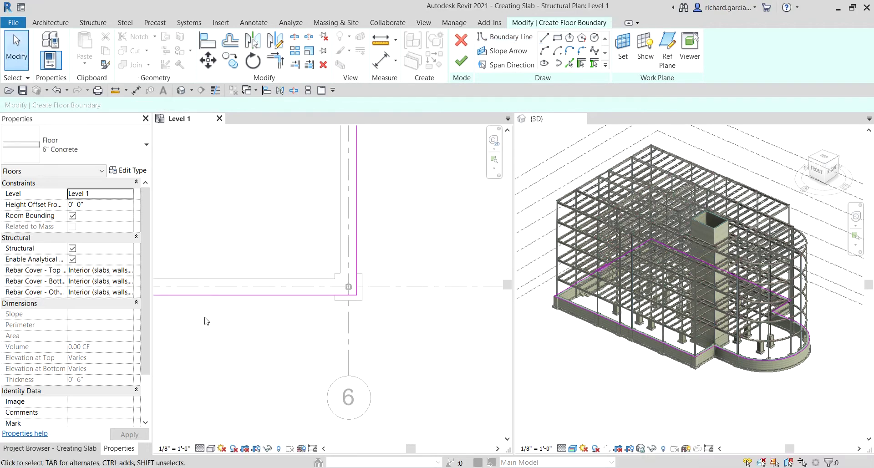
- Try to finish the floor sketch with the overlapping line in it, inspect the highlighted edge, and continue sketching
left_click(457, 58)
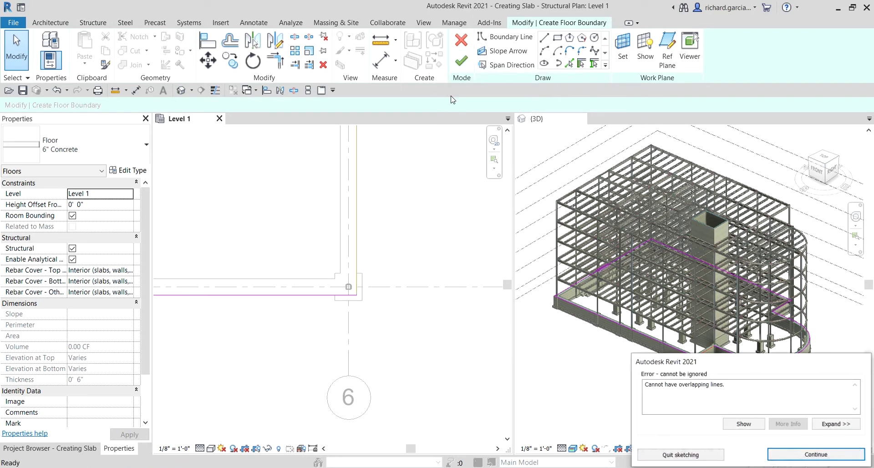
scroll(341, 320, "down", 4)
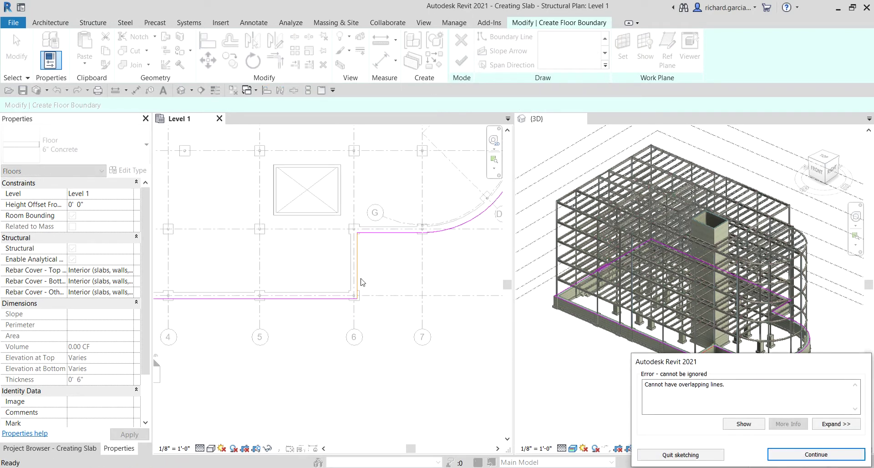
scroll(363, 274, "up", 4)
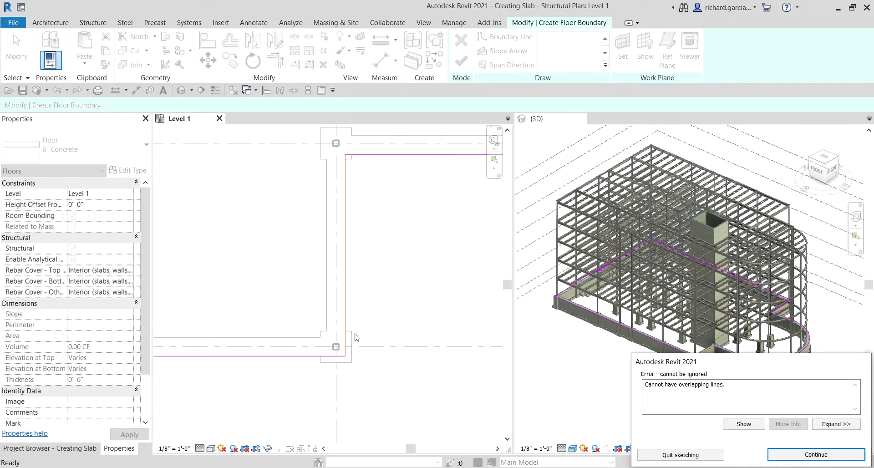
double_click(670, 385)
left_click(674, 389)
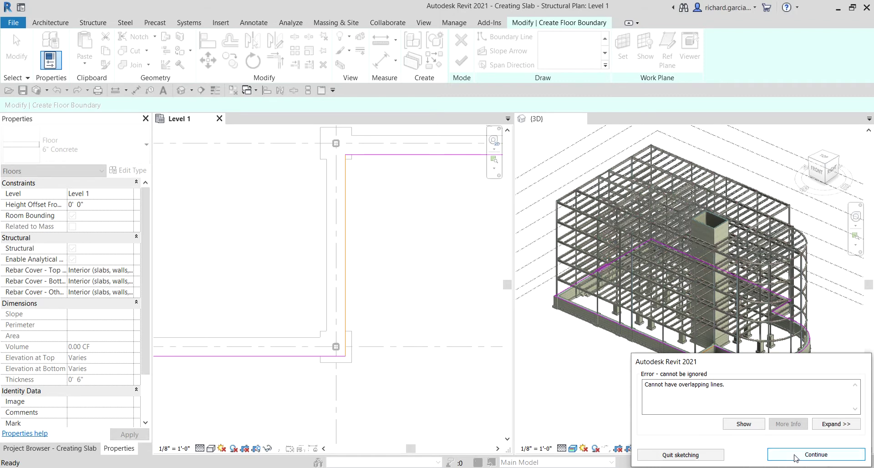
left_click(775, 454)
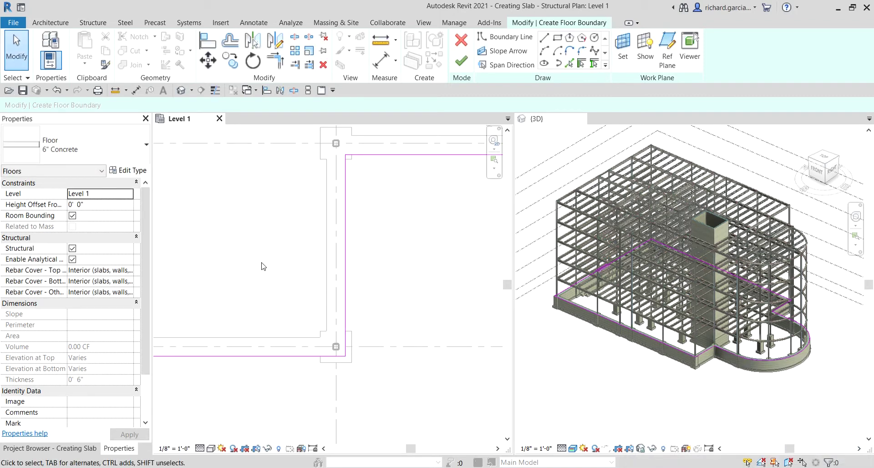
- Delete the short overlapping boundary line at the corner of grids 6 and F
mouse_move(391, 401)
left_mouse_down()
mouse_move(273, 253)
mouse_move(257, 251)
left_mouse_up()
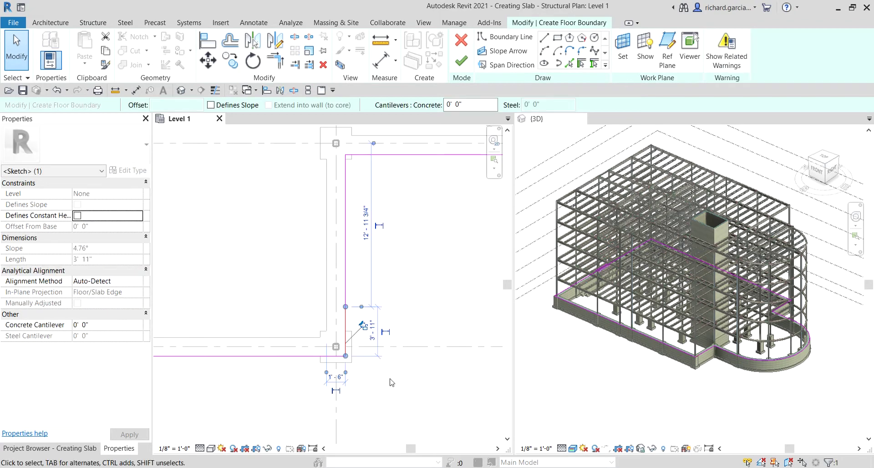
scroll(356, 342, "up", 2)
left_click(402, 415)
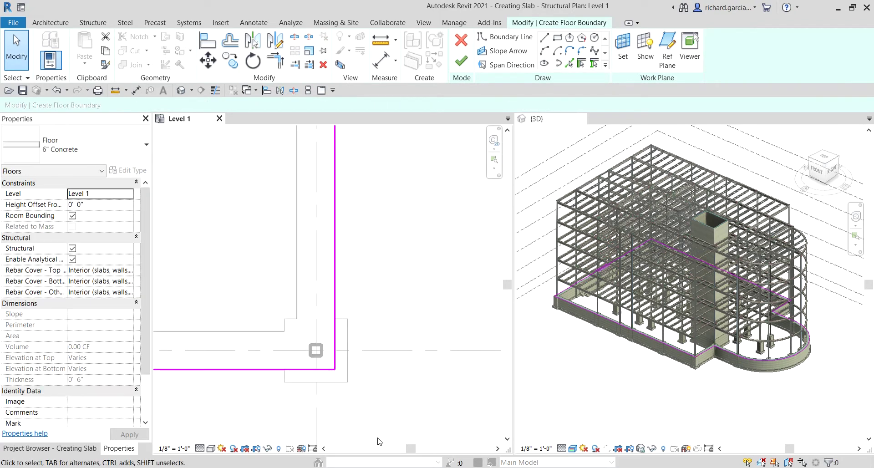
- Shorten the vertical boundary line along grid 6 to 15' 7", leaving a gap at the corner with grid F
left_click(341, 363)
scroll(341, 363, "up", 1)
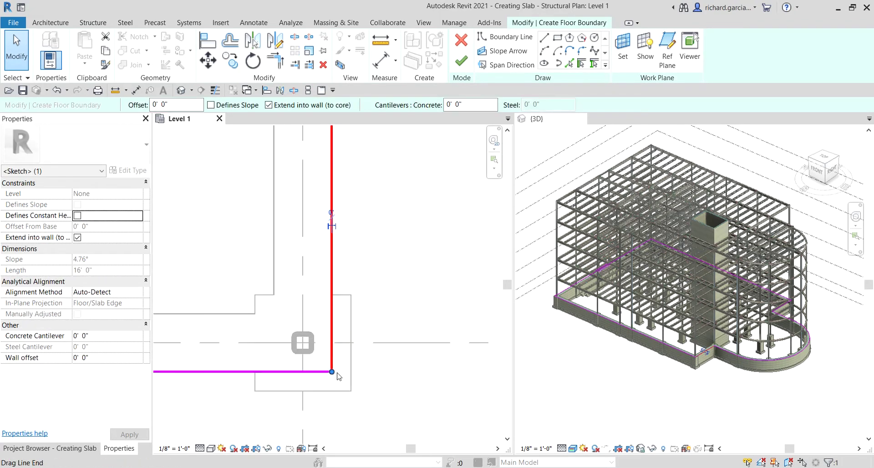
left_click_drag(331, 372, 332, 356)
left_click(431, 288)
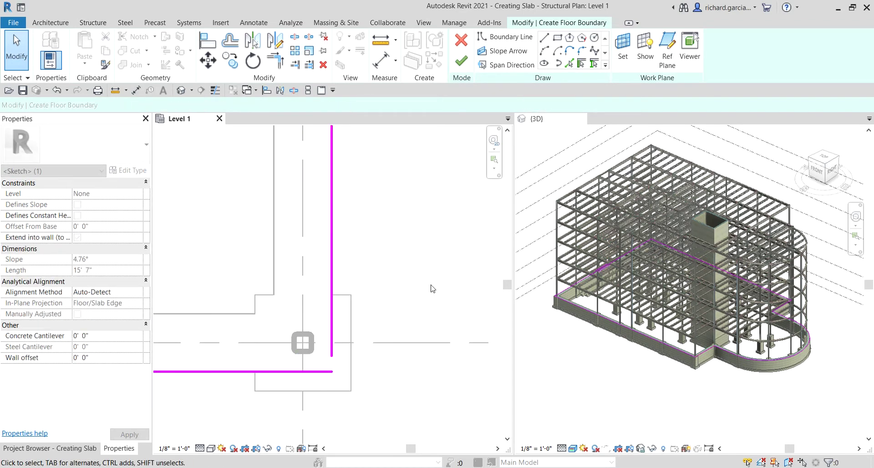
- Try to finish the floor sketch with the open corner at grids 6 and F, and continue sketching
scroll(428, 290, "down", 1)
scroll(430, 291, "down", 2)
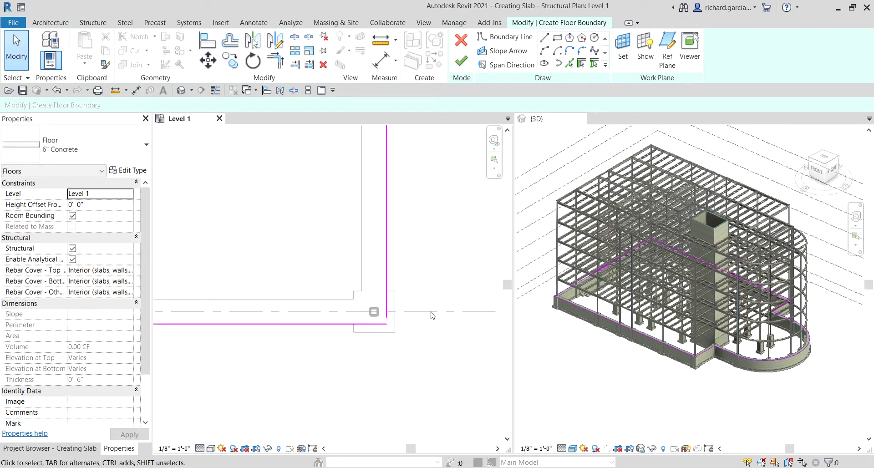
left_click(464, 61)
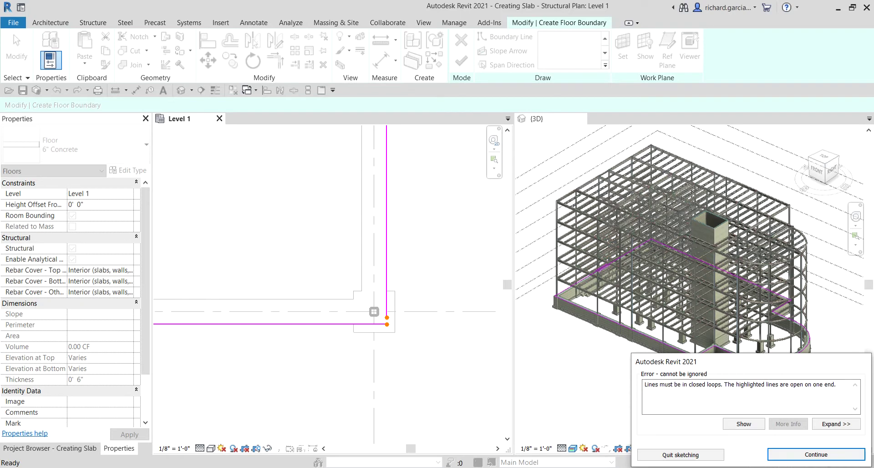
left_click(817, 455)
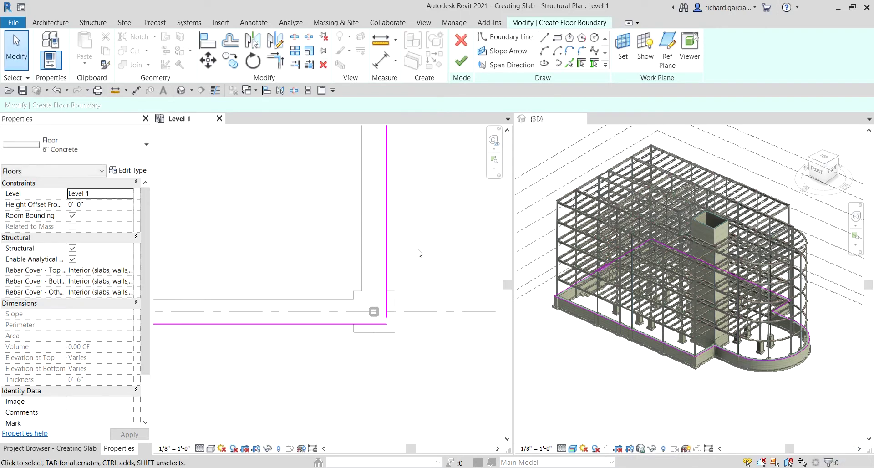
- Trim/extend the horizontal and vertical boundary lines to close the corner at grids 6 and F
left_click(273, 63)
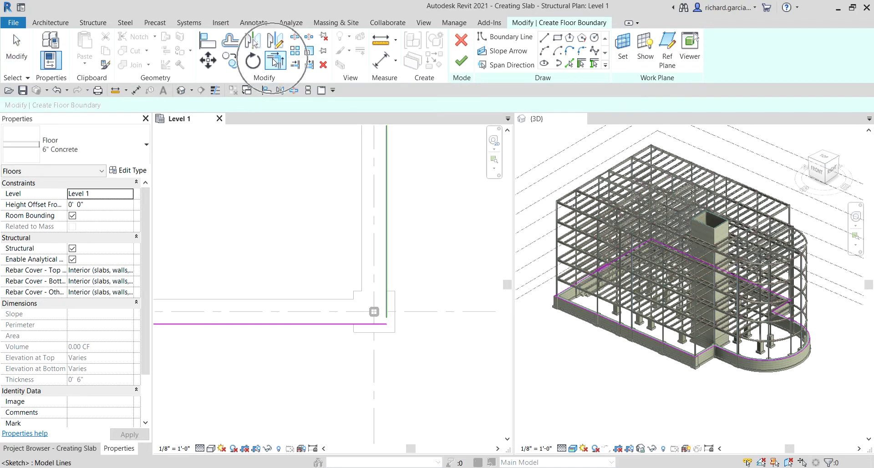
left_click(328, 324)
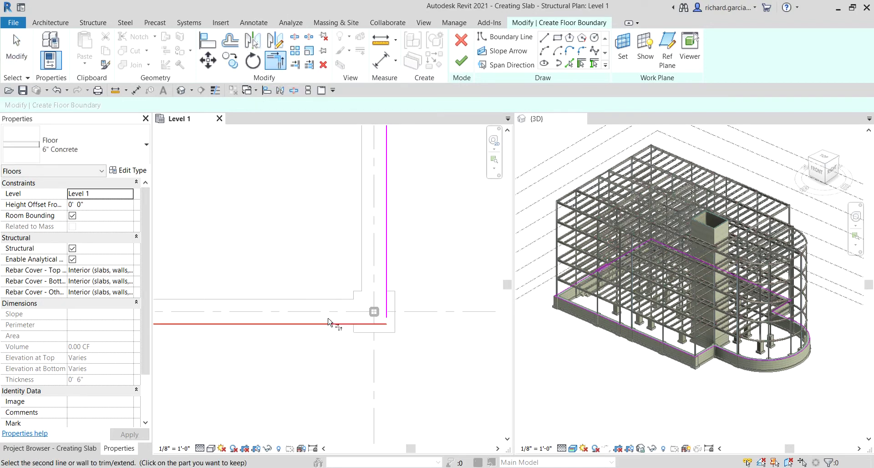
left_click(385, 256)
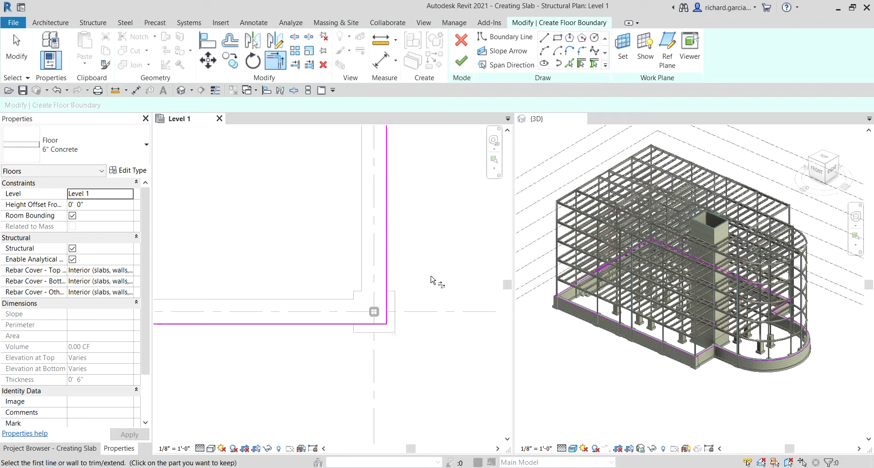
scroll(349, 339, "down", 5)
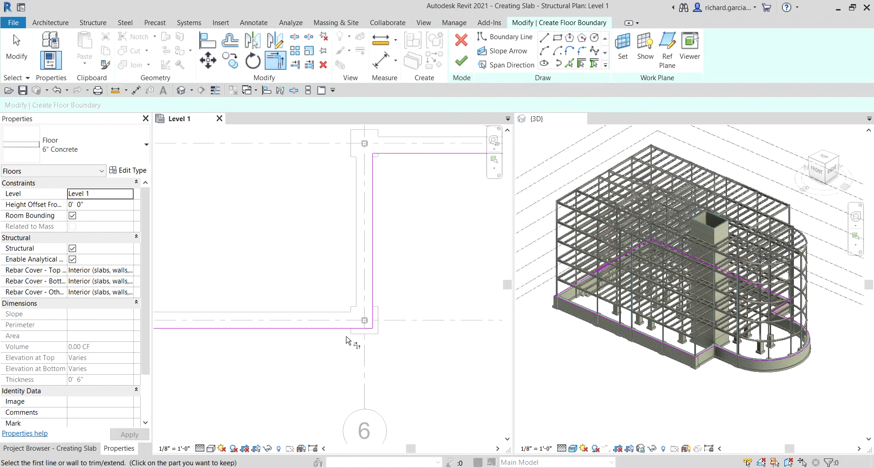
- Finish the floor sketch to create the 6" concrete slab on Level 1, and clear the selection
middle_click_drag(287, 305, 372, 323)
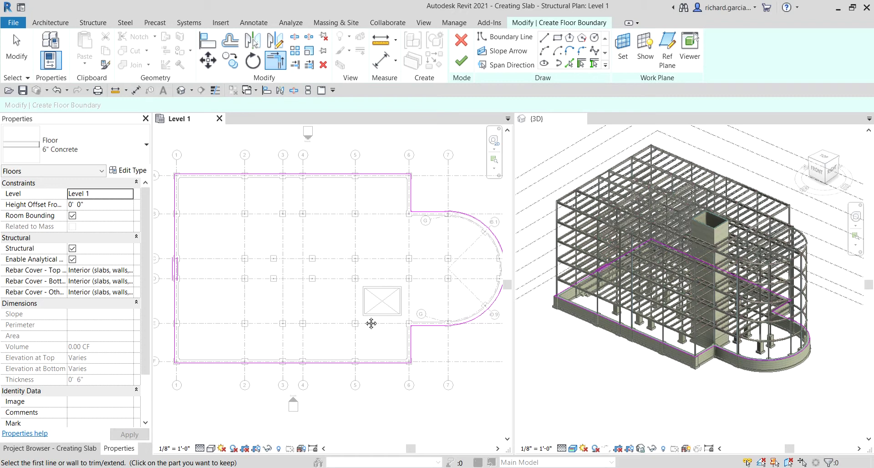
left_click(461, 63)
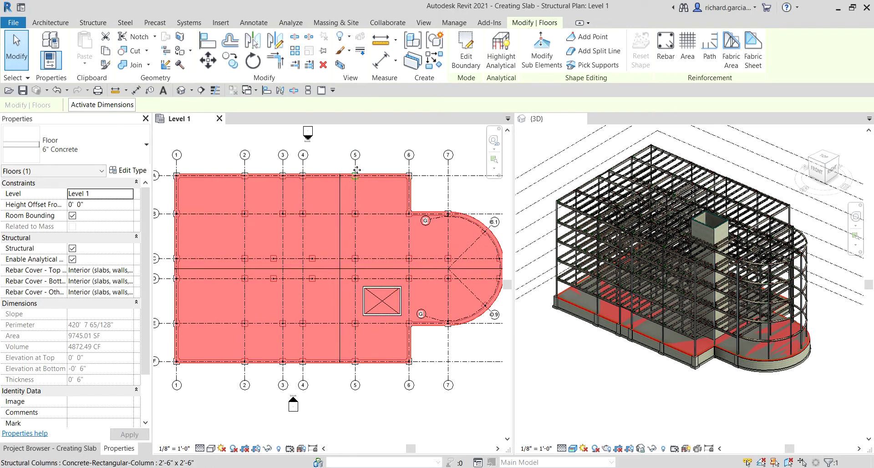
left_click(388, 138)
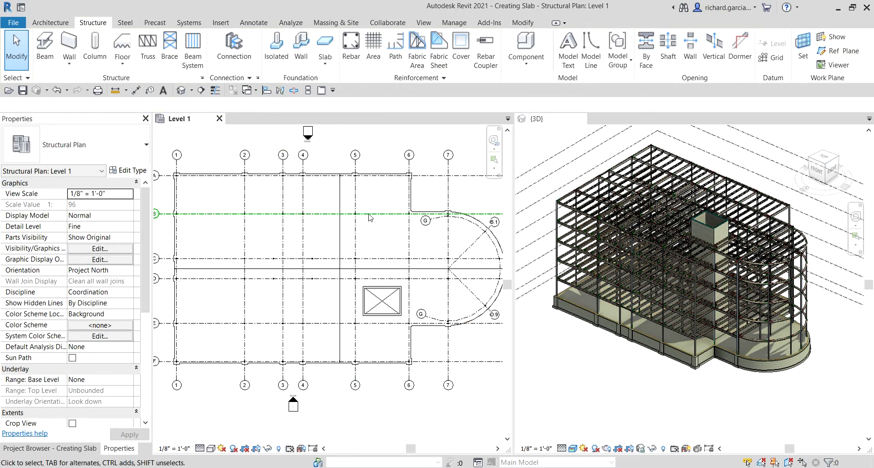
- Set the discipline of the Level 1 structural plan view to Structural
scroll(370, 218, "down", 2)
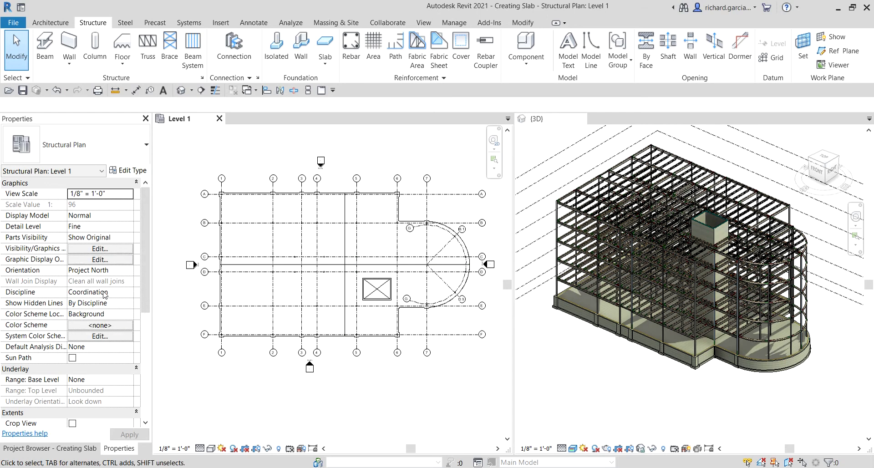
left_click(129, 295)
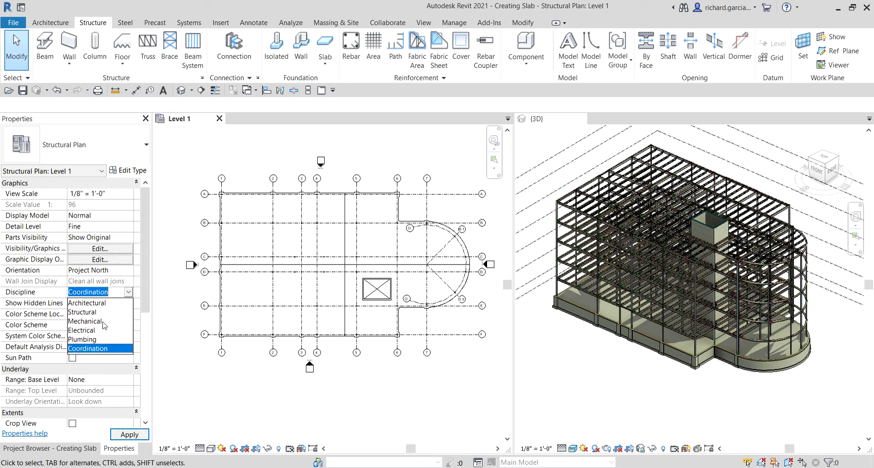
left_click(87, 313)
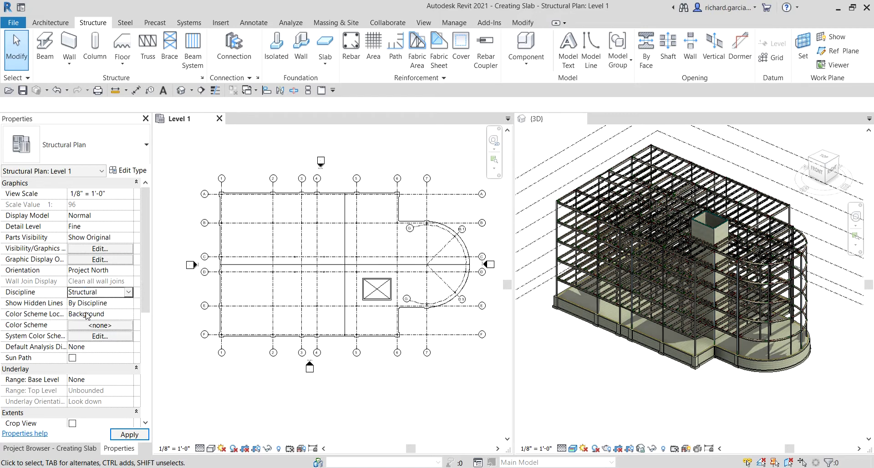
- Set the Level 1 plan's detail level to Coarse and its visual style to Shaded
left_click(201, 449)
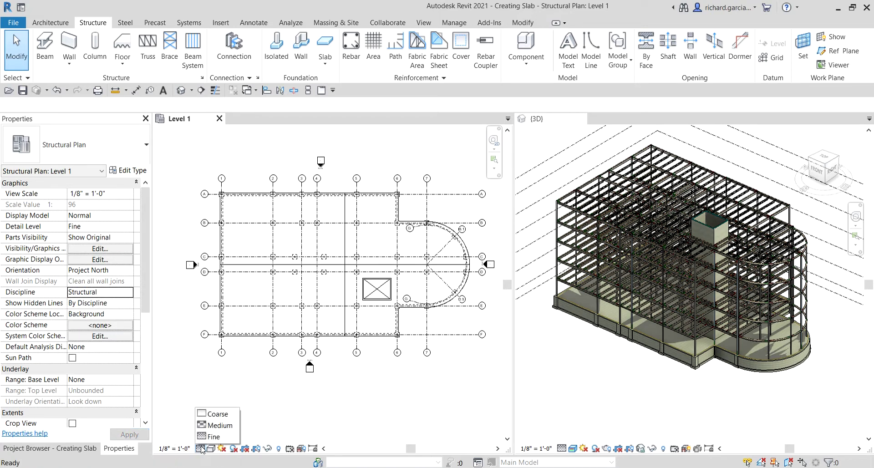
left_click(216, 414)
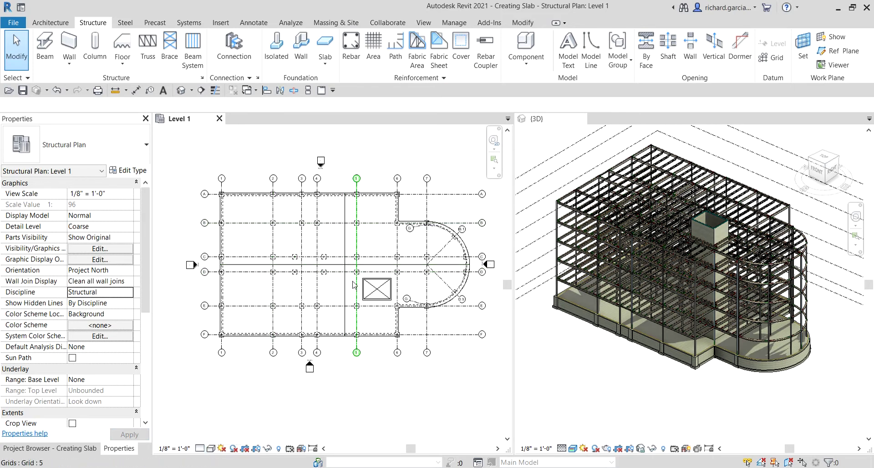
middle_click_drag(355, 283, 351, 284)
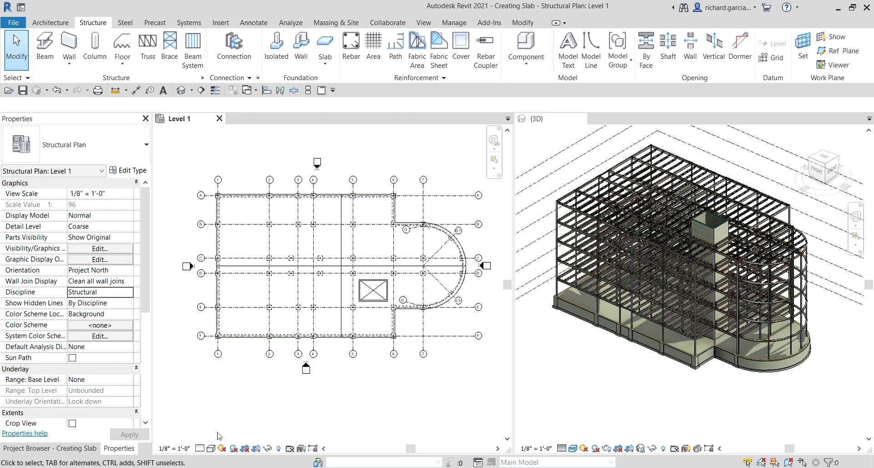
left_click(211, 448)
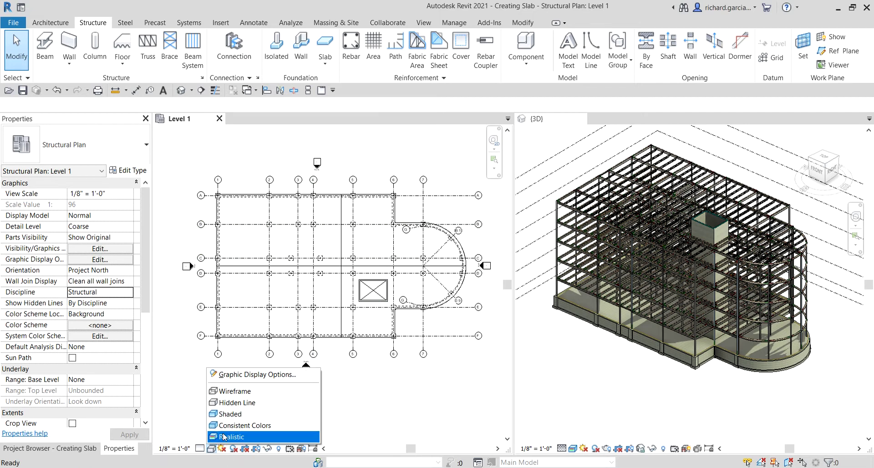
left_click(230, 414)
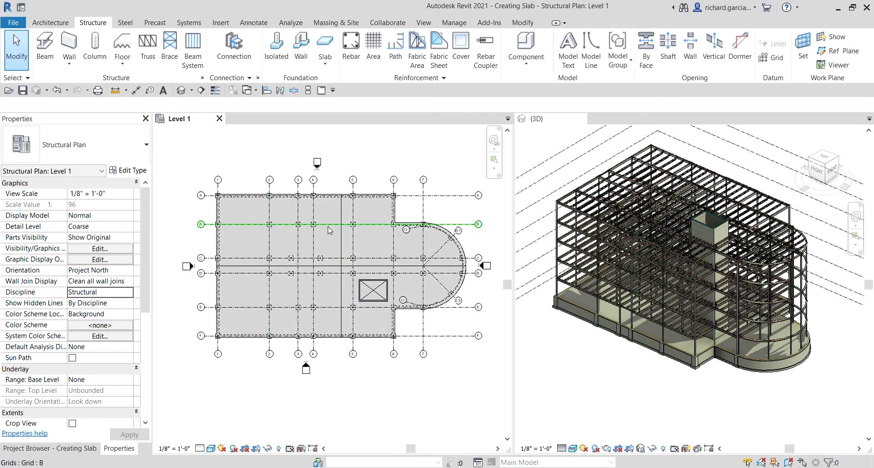
- Orbit the 3D view to examine the new slab within the foundation walls from another side
left_click(641, 389)
middle_click_drag(706, 386, 770, 331, "shift")
scroll(694, 330, "up", 3)
scroll(628, 312, "down", 5)
scroll(710, 314, "down", 2)
middle_click_drag(689, 320, 708, 357, "shift")
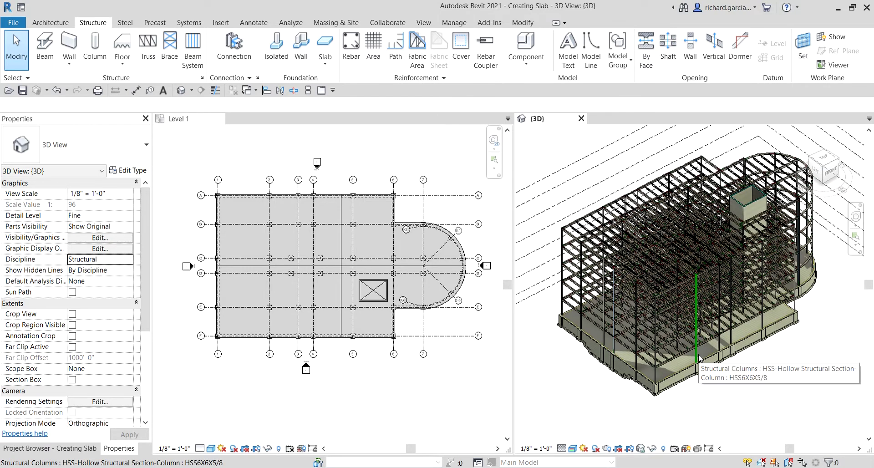